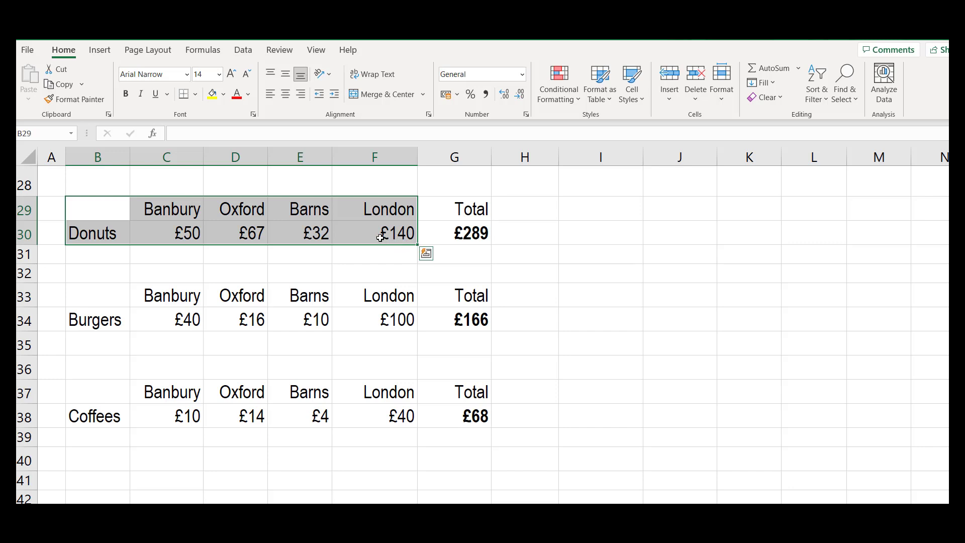
Insert a 2-D pie chart from the selected Donuts data in B29:F30 and move it slightly up over the sheet
{"action": "left_click", "coordinate": [101, 50]}
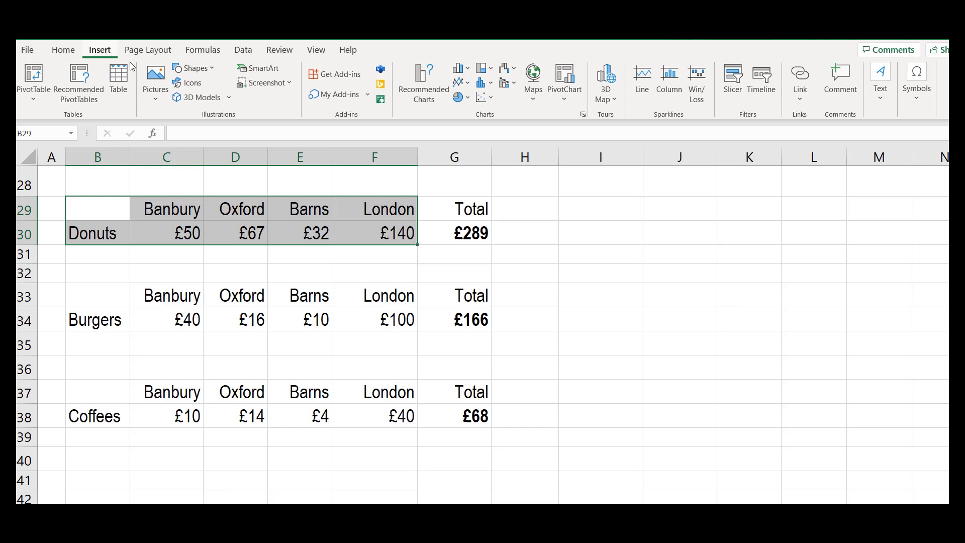
{"action": "left_click", "coordinate": [461, 98]}
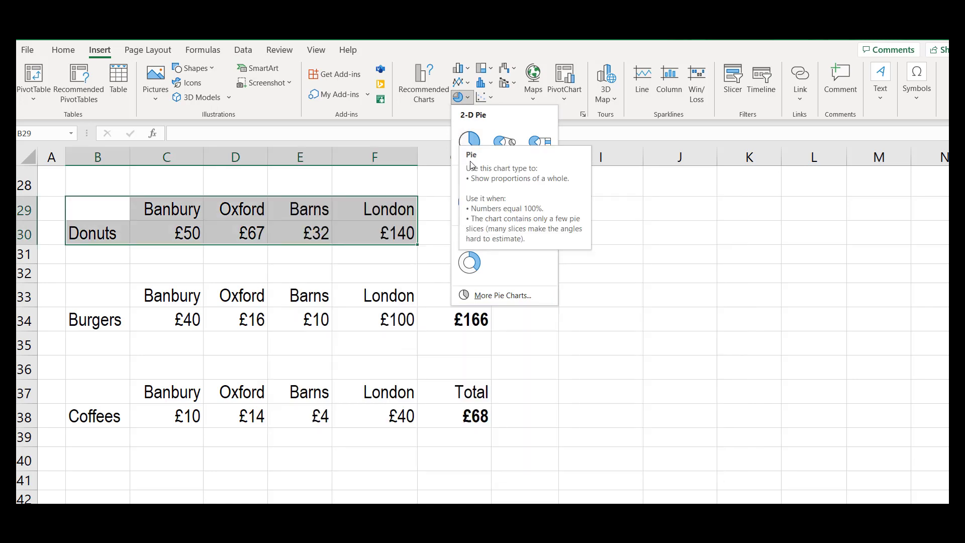
{"action": "left_click", "coordinate": [470, 142]}
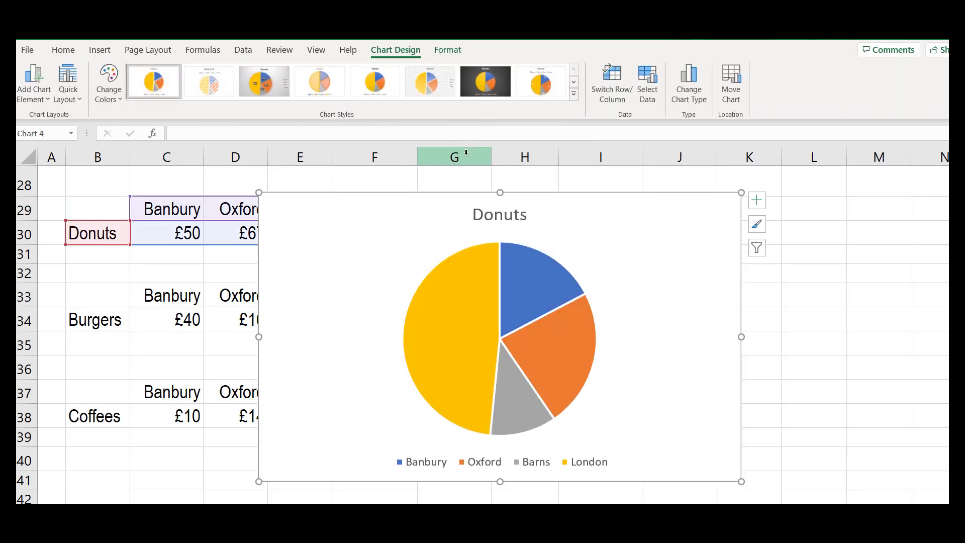
{"action": "left_click_drag", "start_coordinate": [451, 208], "coordinate": [492, 193]}
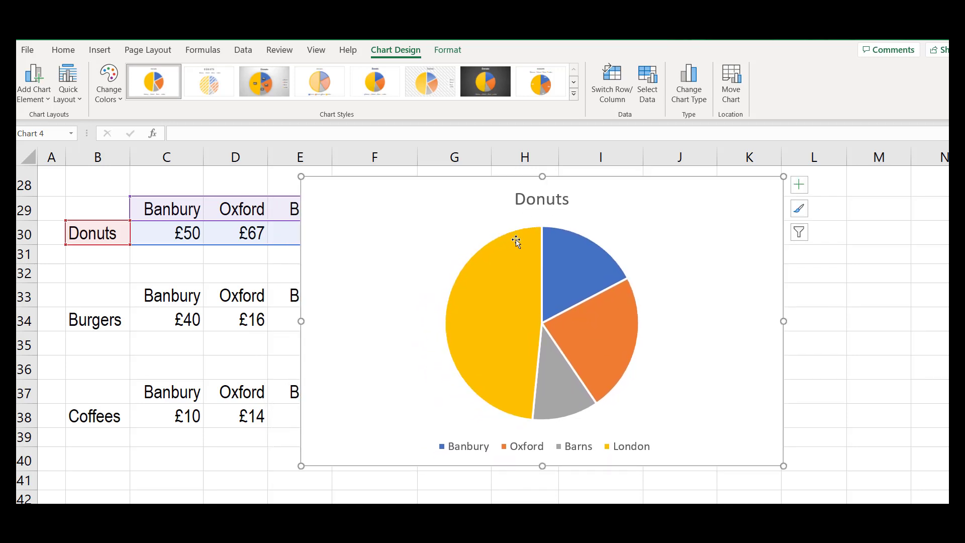
Remove the legend from the Donuts pie chart and add data labels
{"action": "mouse_move", "coordinate": [532, 267]}
{"action": "left_click", "coordinate": [799, 186]}
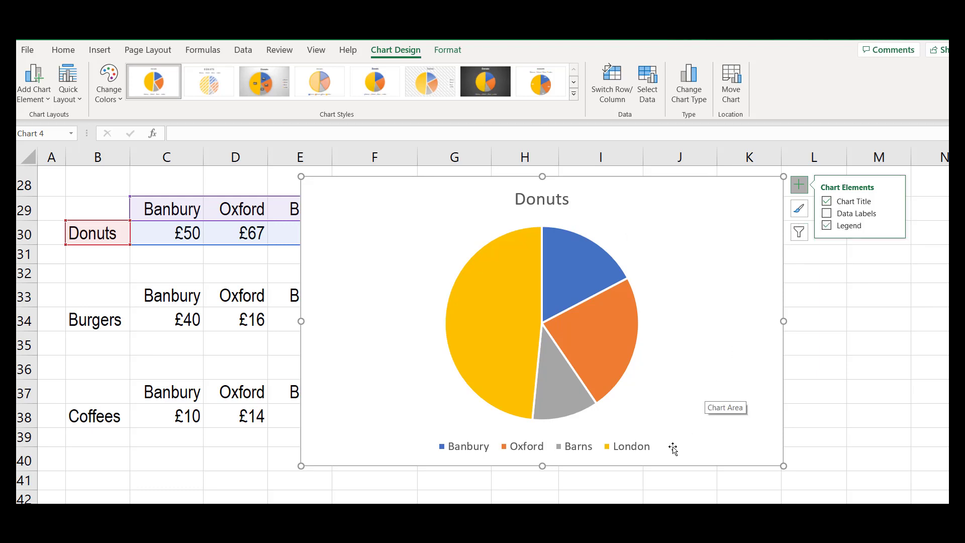
{"action": "left_click", "coordinate": [830, 227]}
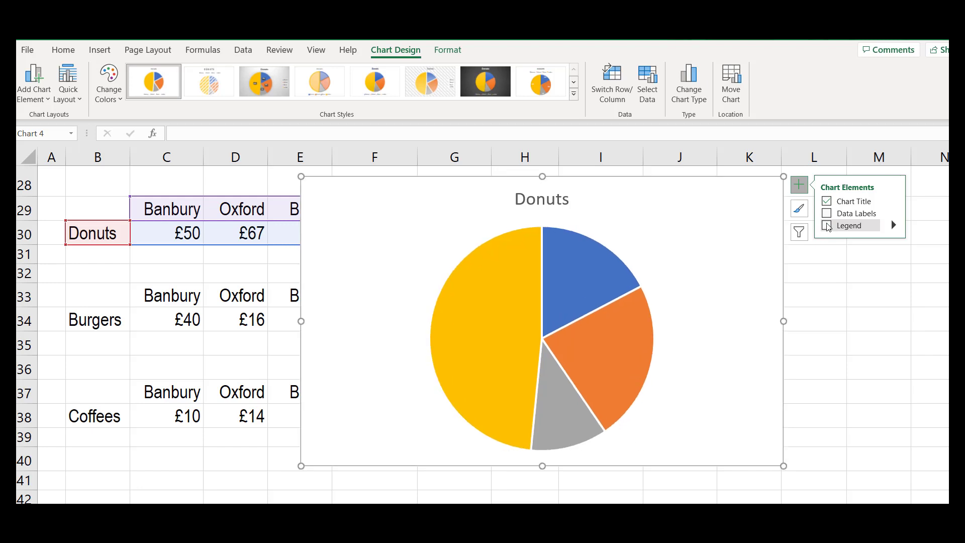
{"action": "left_click", "coordinate": [827, 213]}
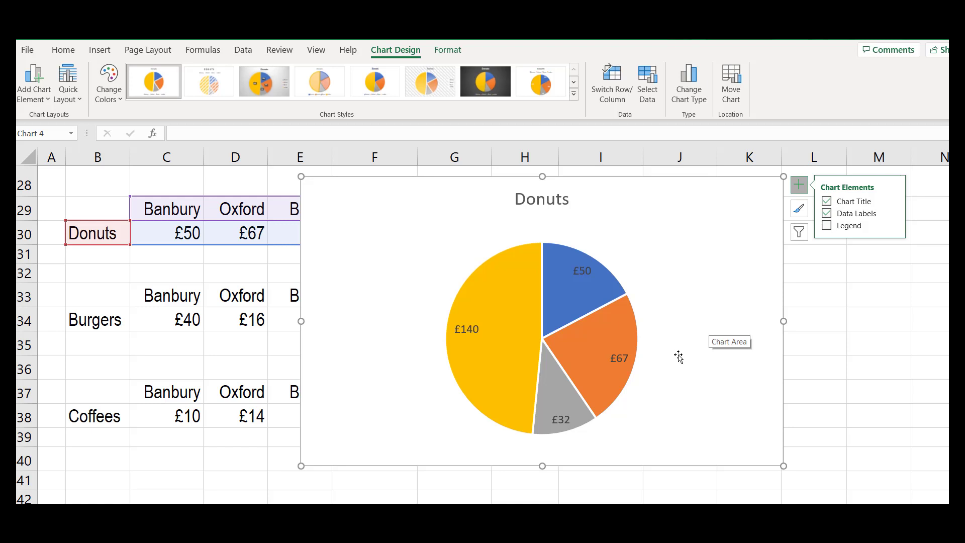
Format the Donuts data labels to contain the category name and percentage alongside the value
{"action": "mouse_move", "coordinate": [599, 357]}
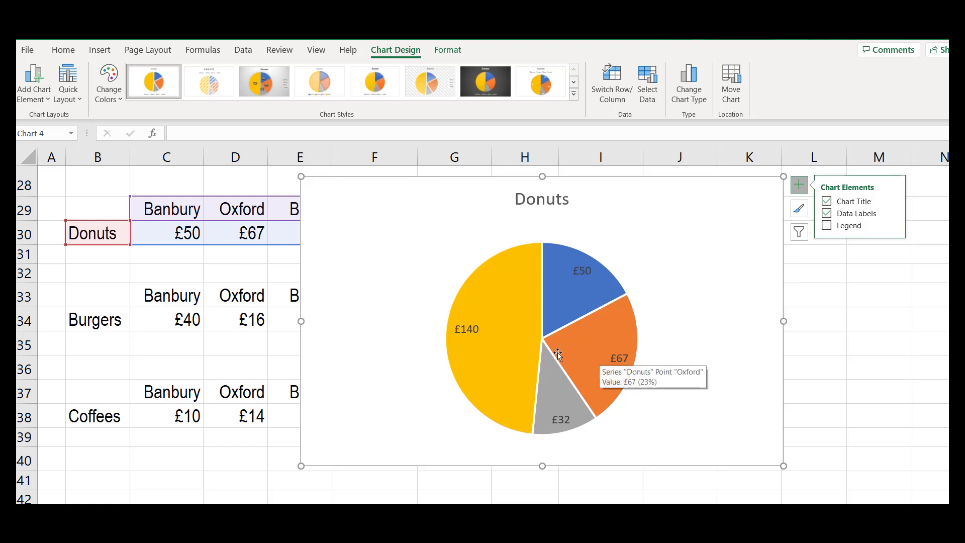
{"action": "right_click", "coordinate": [475, 333]}
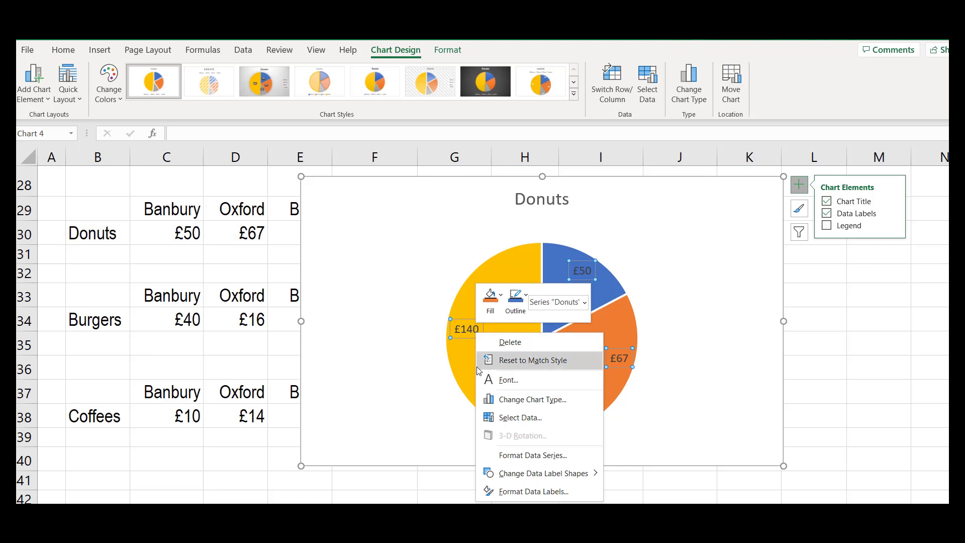
{"action": "left_click", "coordinate": [494, 493]}
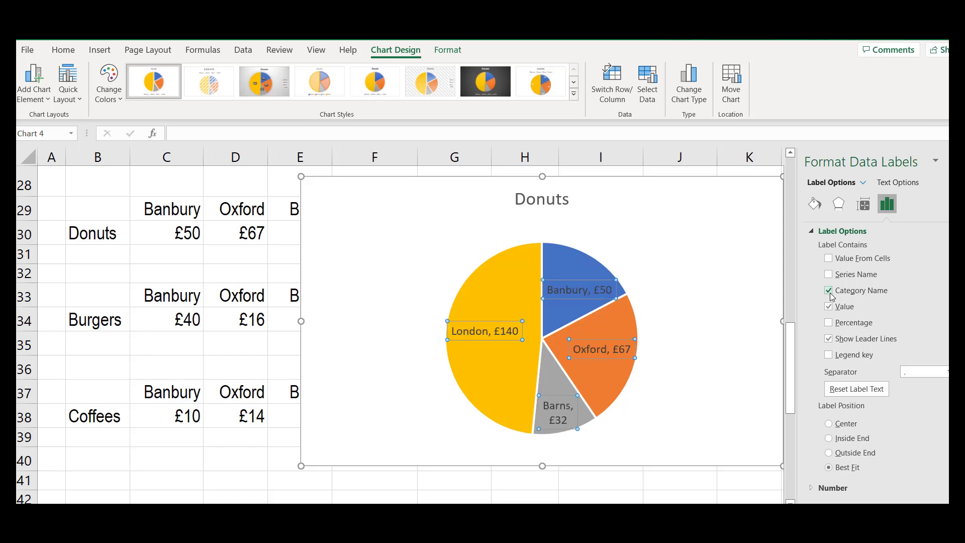
{"action": "left_click", "coordinate": [829, 323]}
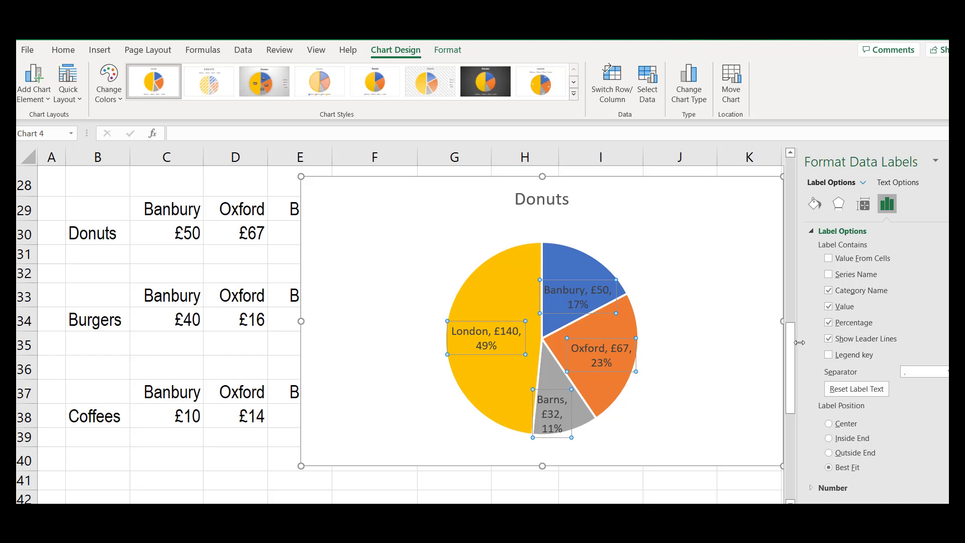
{"action": "left_click", "coordinate": [756, 334]}
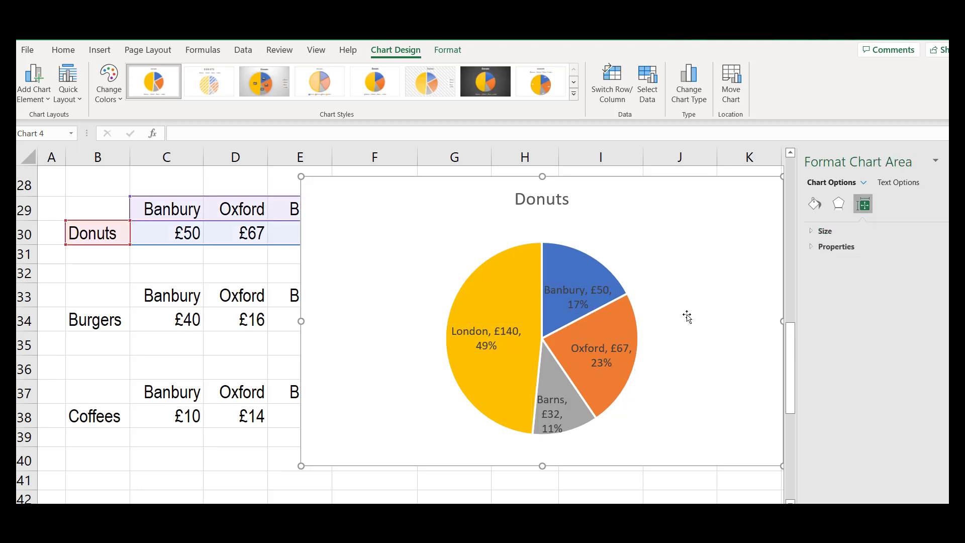
Explode the Donuts pie so that all slices separate by 25%
{"action": "left_click", "coordinate": [606, 276]}
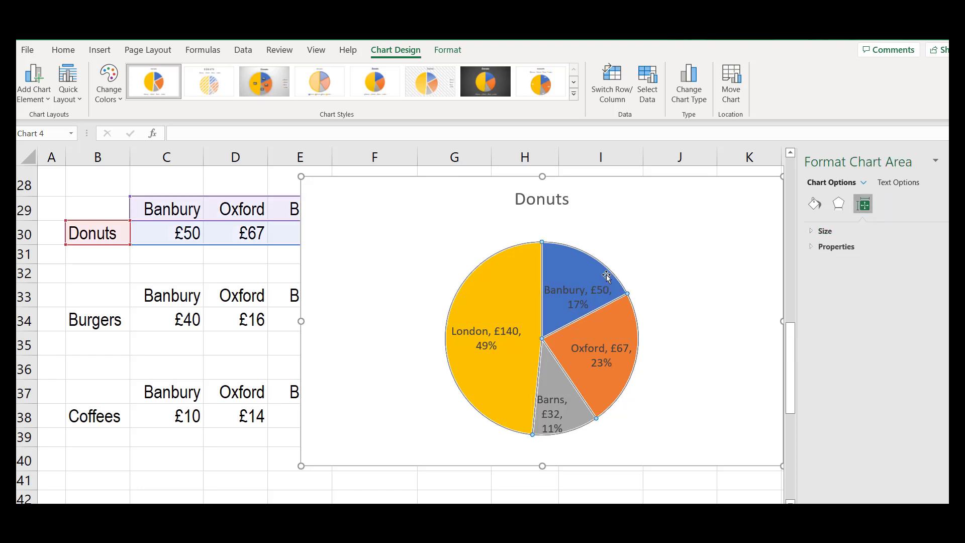
{"action": "left_click_drag", "start_coordinate": [609, 274], "coordinate": [632, 259]}
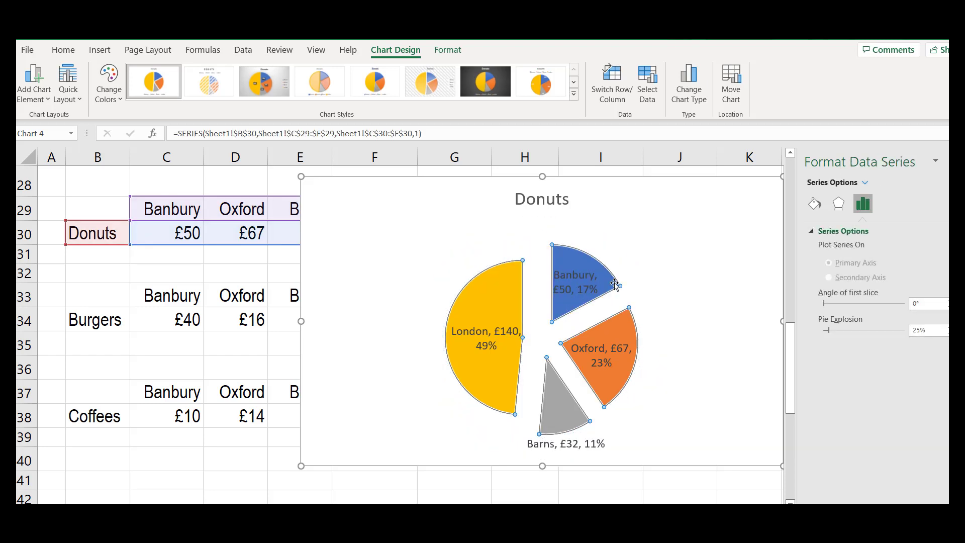
Apply a gradient fill to only the Banbury slice of the Donuts pie
{"action": "left_click", "coordinate": [815, 204]}
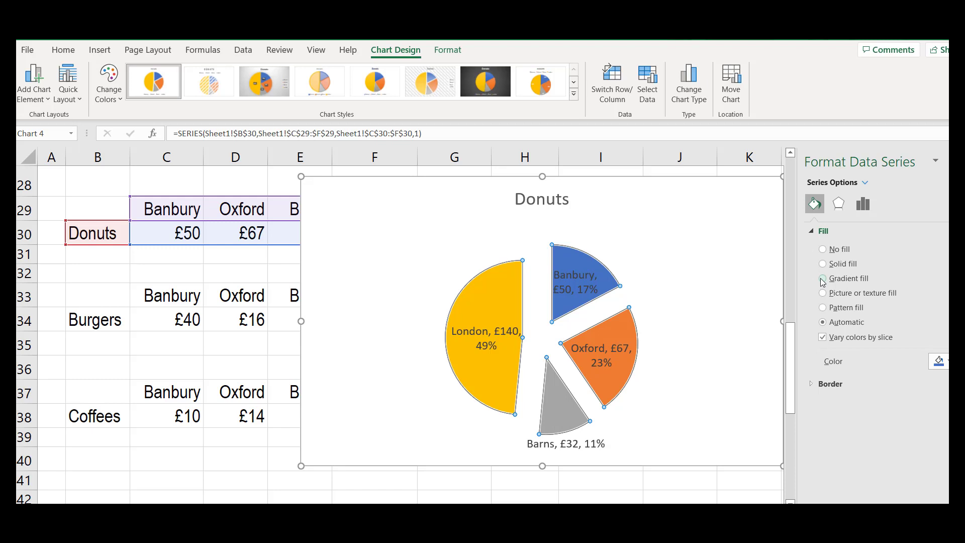
{"action": "left_click", "coordinate": [765, 300]}
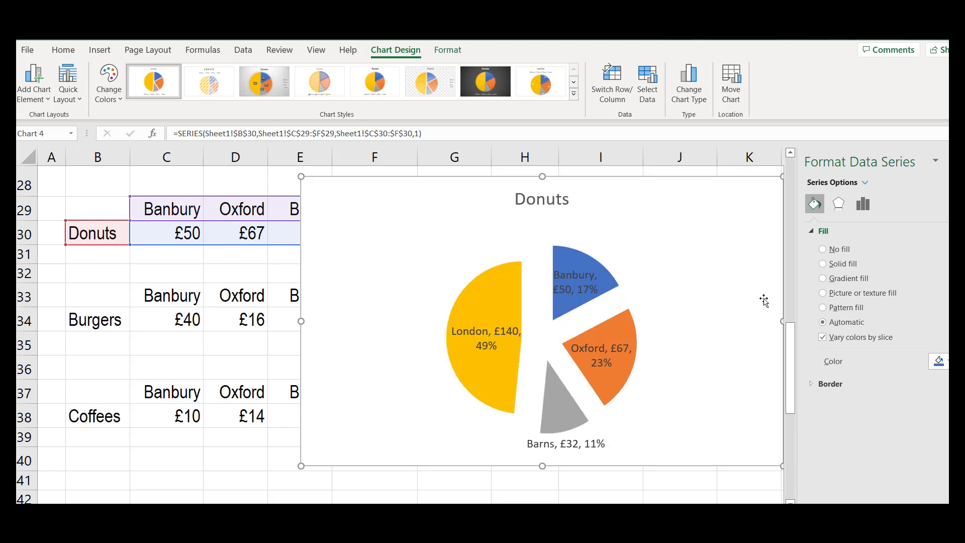
{"action": "left_click", "coordinate": [600, 280]}
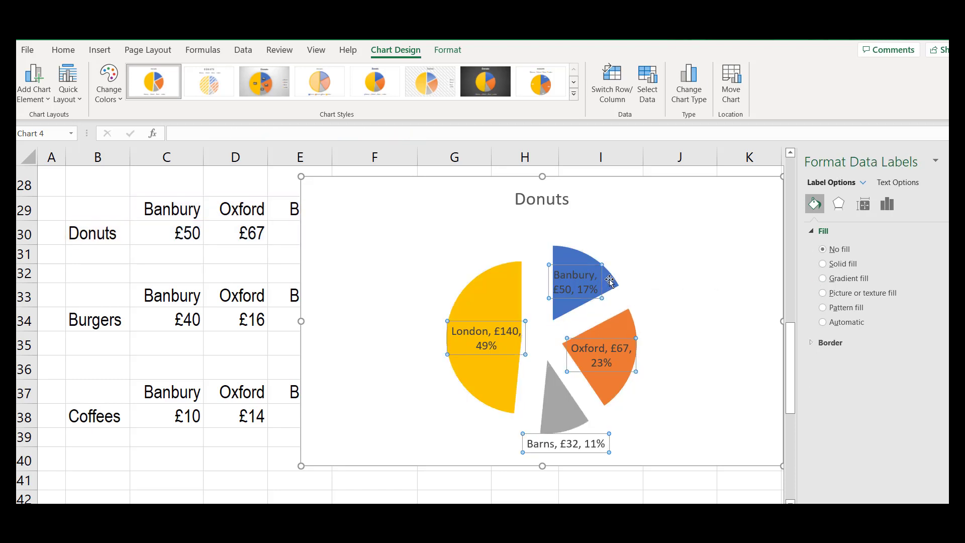
{"action": "left_click", "coordinate": [609, 280]}
{"action": "left_click", "coordinate": [609, 279]}
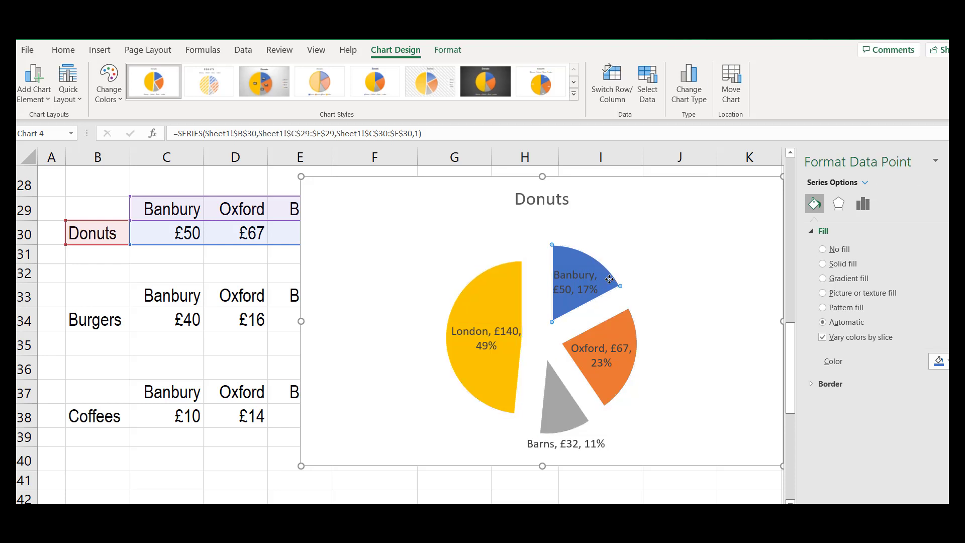
{"action": "left_click", "coordinate": [823, 279]}
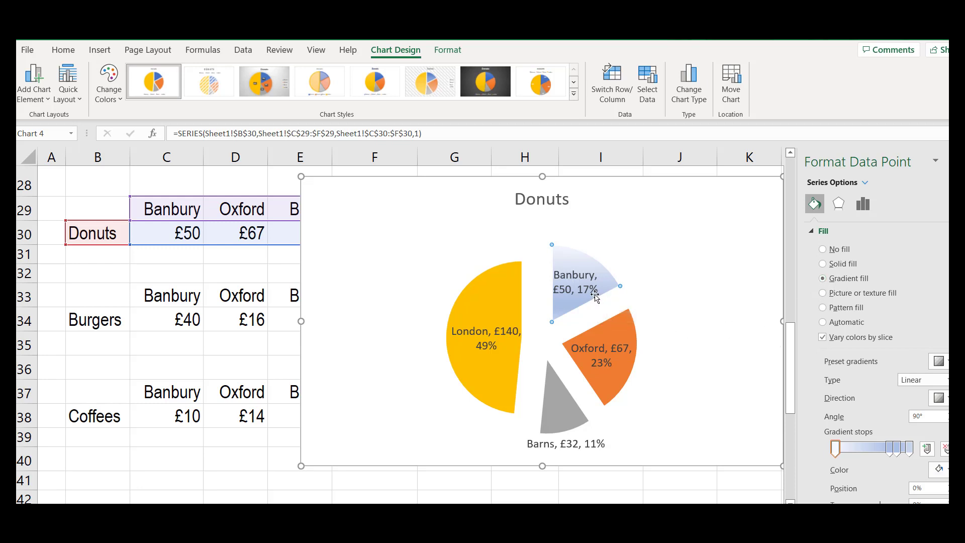
Bring the separated slices back into a whole pie and move the Donuts chart clear of the data in columns B to F
{"action": "left_click_drag", "start_coordinate": [595, 297], "coordinate": [593, 322]}
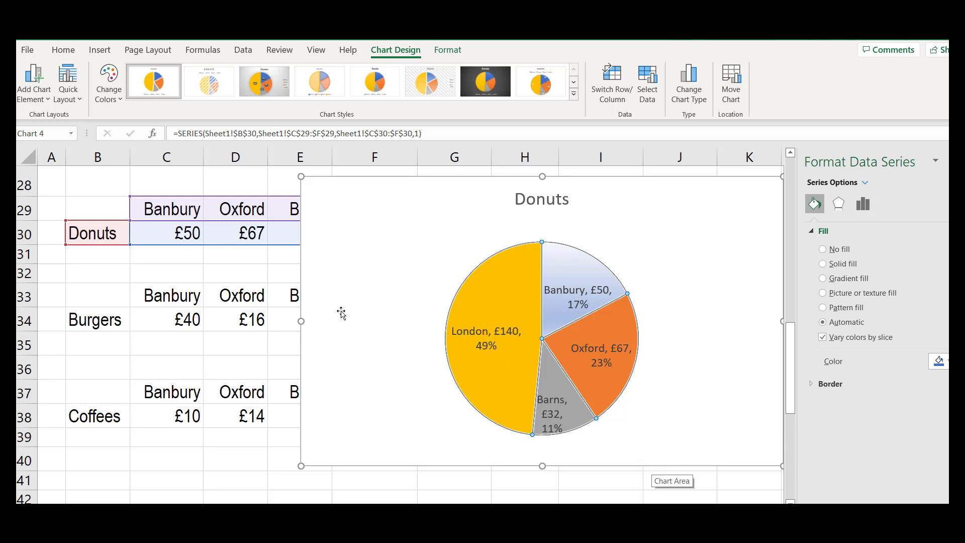
{"action": "left_click_drag", "start_coordinate": [392, 308], "coordinate": [444, 303]}
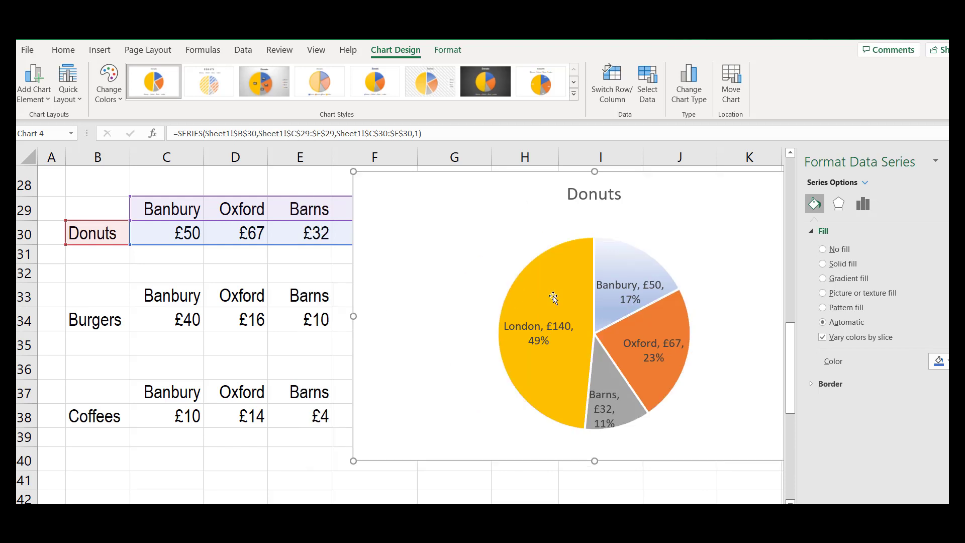
{"action": "left_click", "coordinate": [945, 159]}
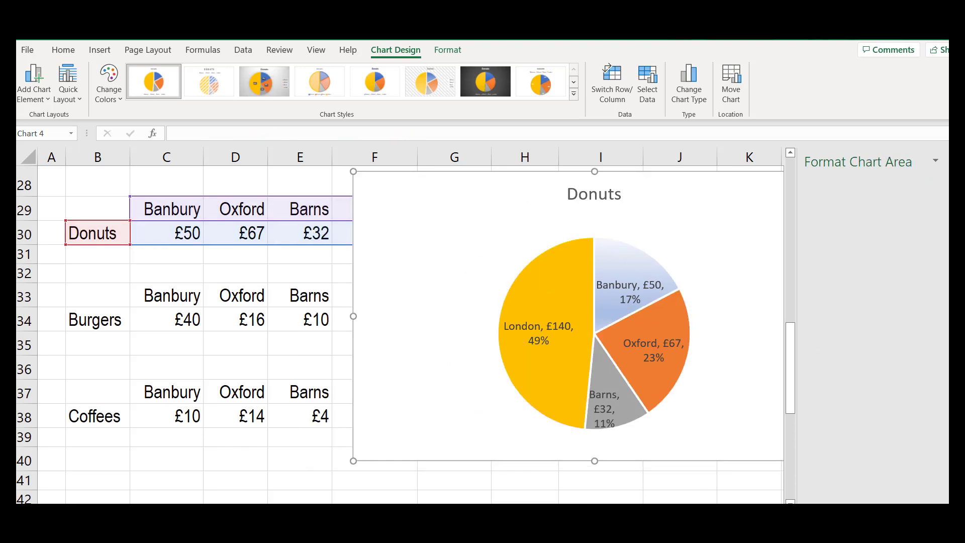
{"action": "left_click", "coordinate": [851, 179]}
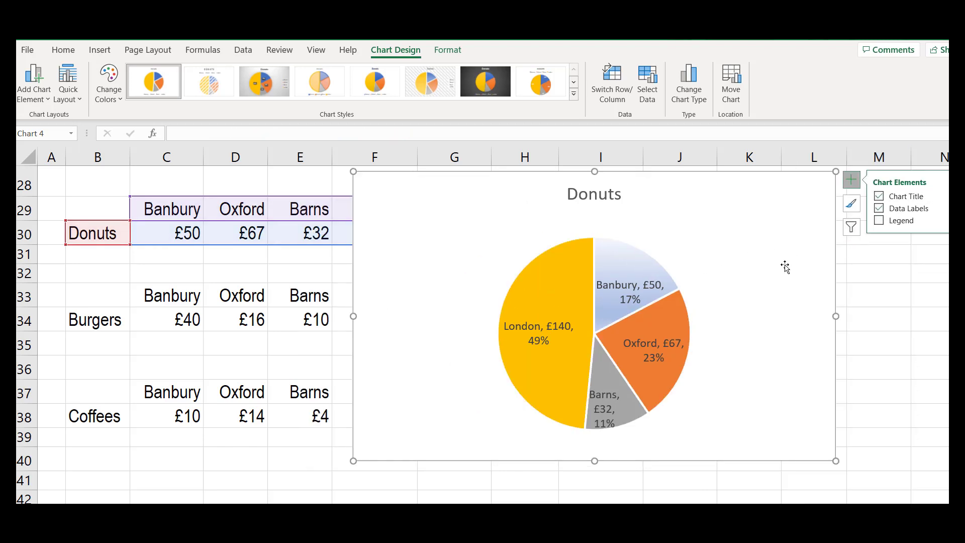
{"action": "left_click_drag", "start_coordinate": [773, 260], "coordinate": [841, 250]}
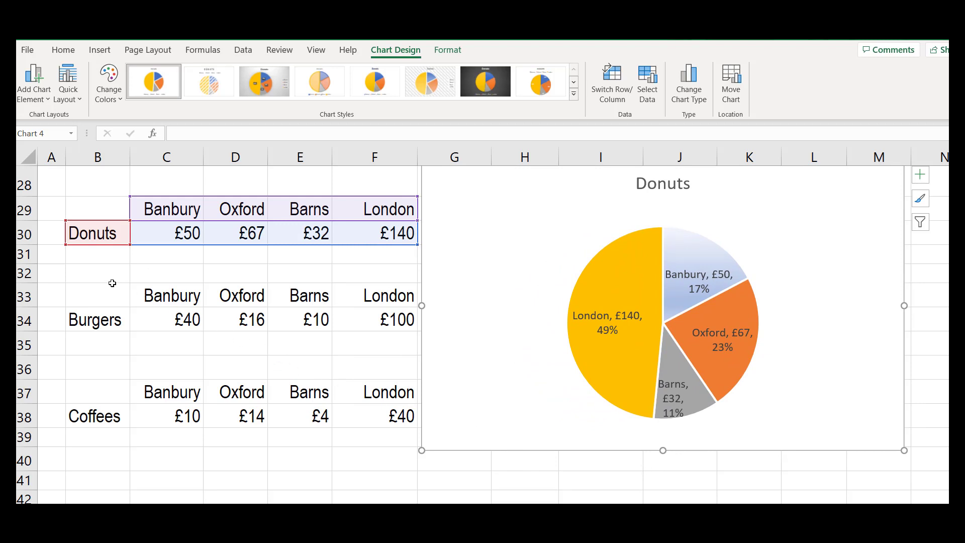
Insert a 2-D pie chart from the Burgers data in B33:F34 and move it over the Donuts chart
{"action": "left_click_drag", "start_coordinate": [106, 286], "coordinate": [351, 310]}
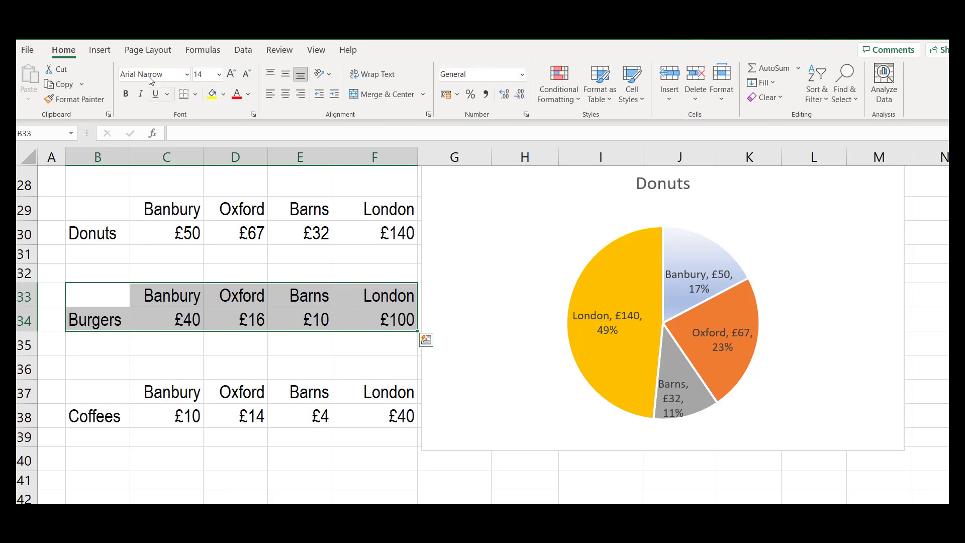
{"action": "left_click", "coordinate": [110, 50]}
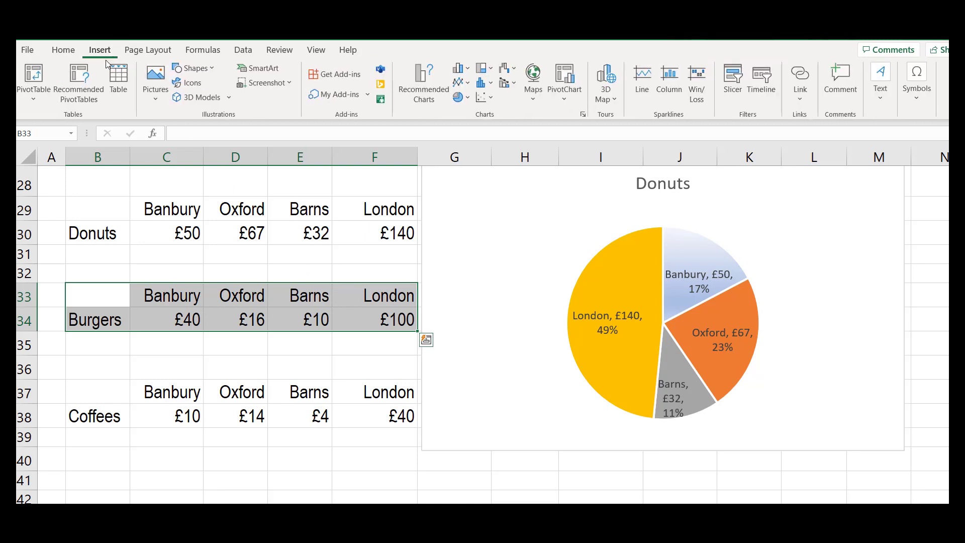
{"action": "left_click", "coordinate": [462, 99]}
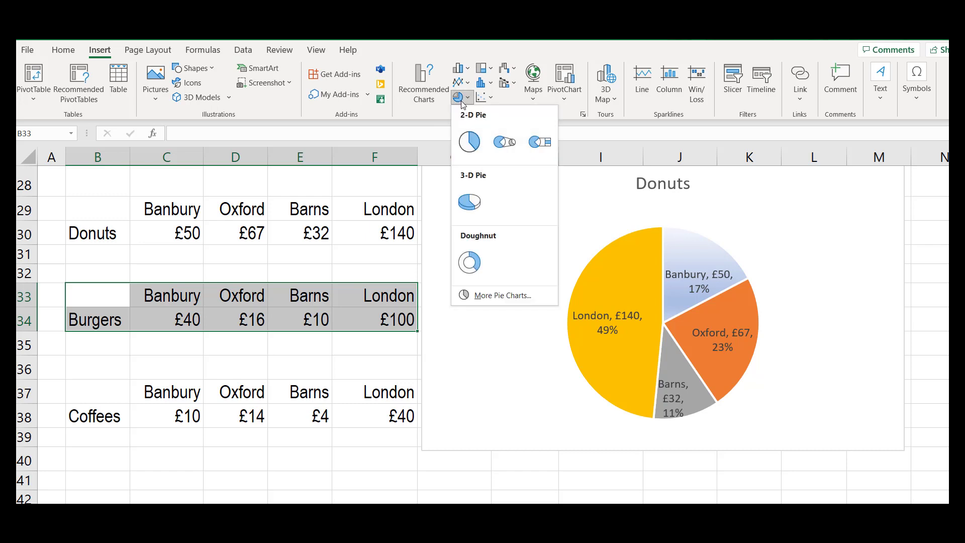
{"action": "left_click", "coordinate": [465, 146]}
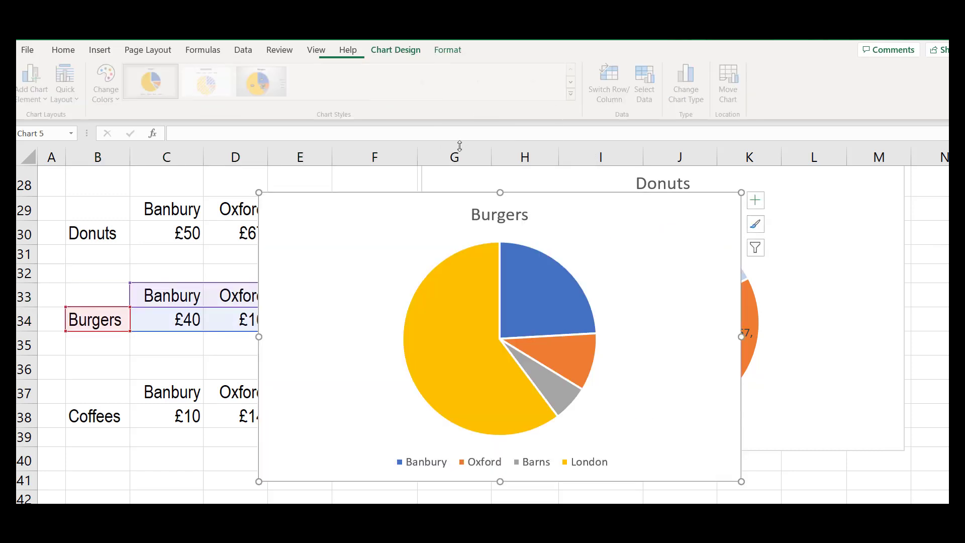
{"action": "mouse_move", "coordinate": [435, 208]}
{"action": "left_mouse_down"}
{"action": "mouse_move", "coordinate": [532, 208]}
{"action": "mouse_move", "coordinate": [582, 185]}
{"action": "mouse_move", "coordinate": [550, 176]}
{"action": "left_mouse_up"}
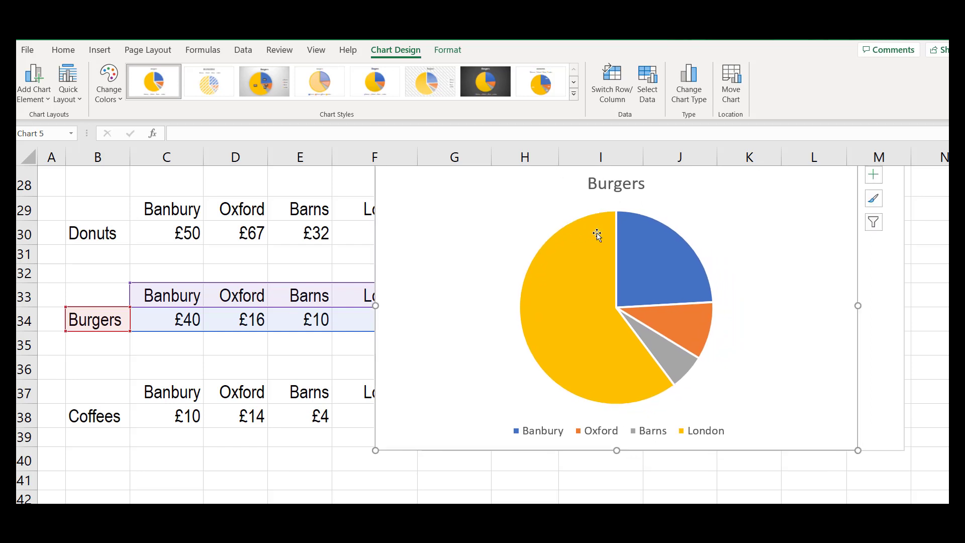
Remove the legend from the Burgers pie chart and add data labels, shifting the chart to make room for its options
{"action": "left_click", "coordinate": [875, 177]}
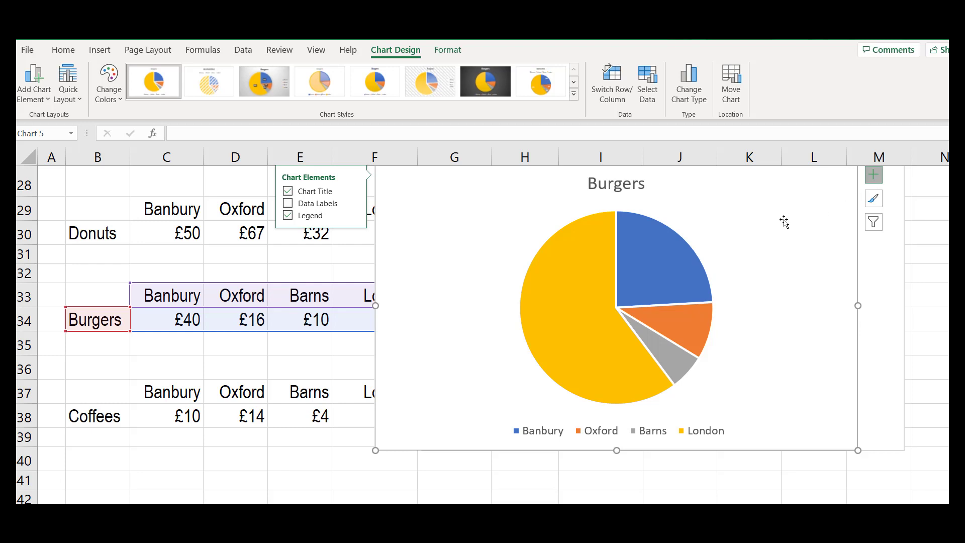
{"action": "left_click_drag", "start_coordinate": [784, 221], "coordinate": [725, 219]}
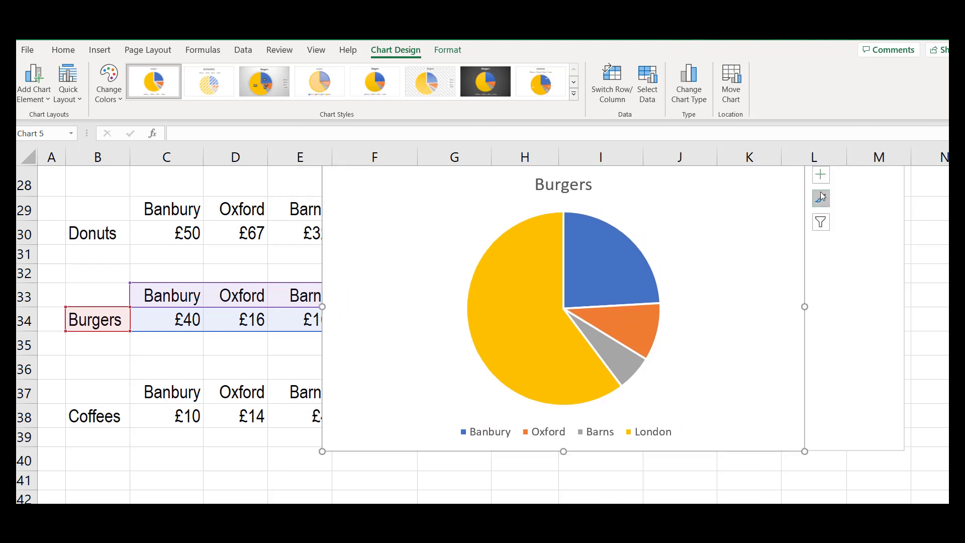
{"action": "left_click", "coordinate": [821, 176]}
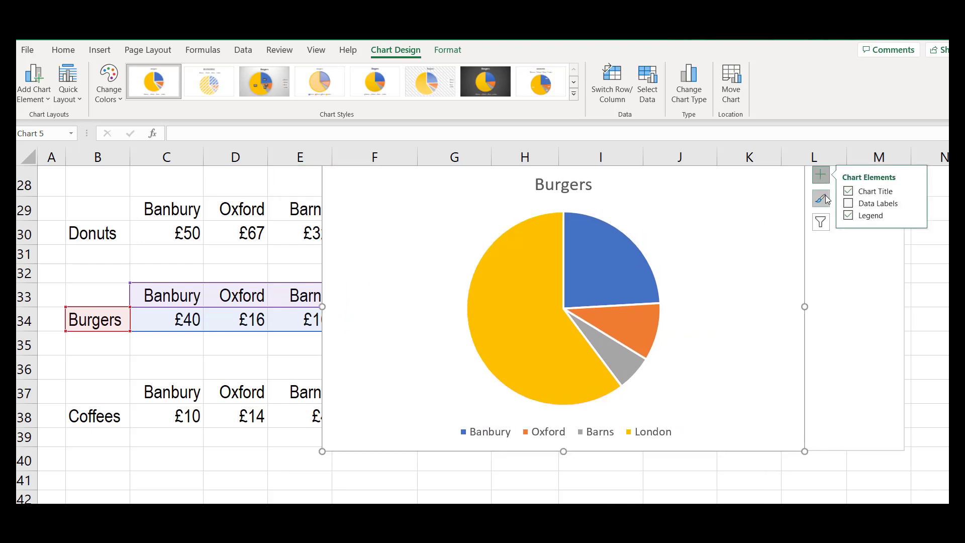
{"action": "left_click", "coordinate": [848, 216]}
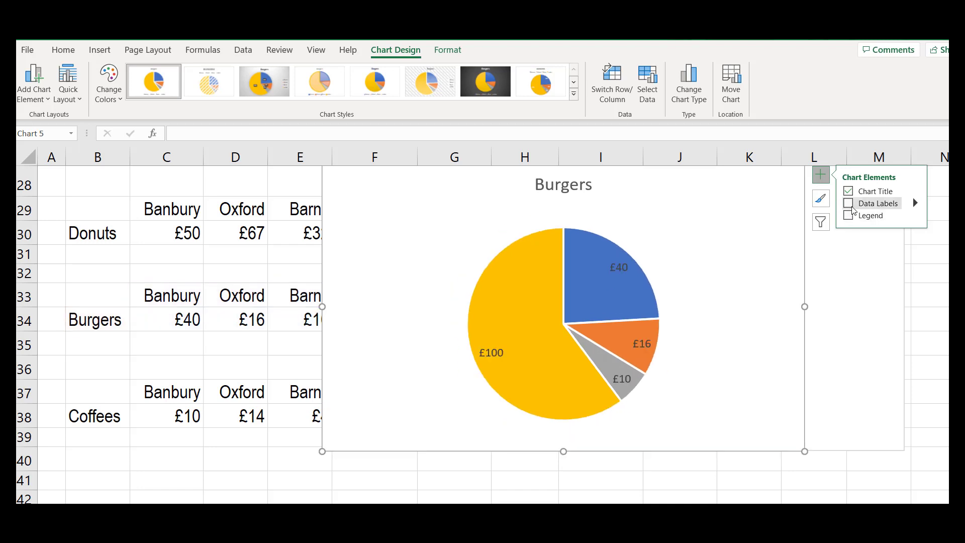
{"action": "left_click", "coordinate": [853, 207]}
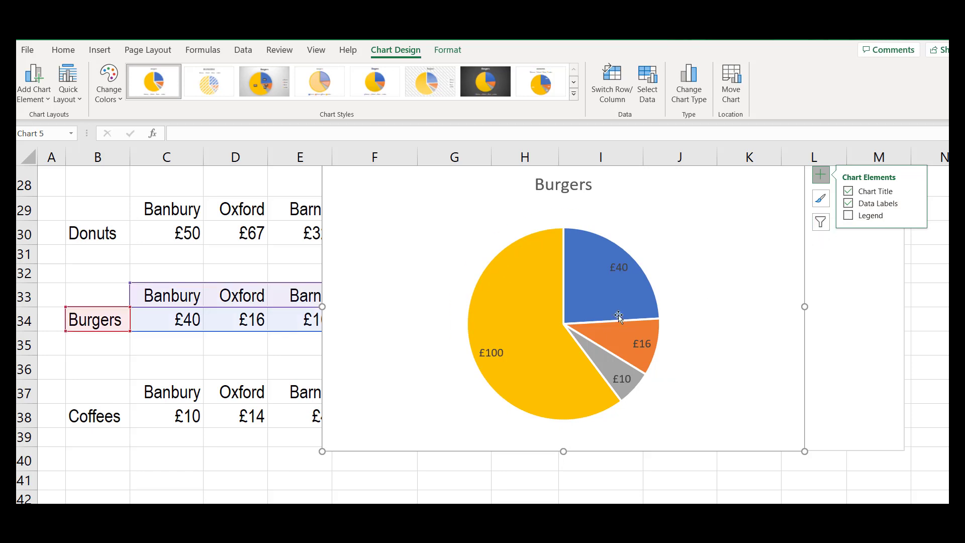
Add the category name and percentage to the value in the Burgers pie chart's data labels
{"action": "left_click", "coordinate": [499, 357]}
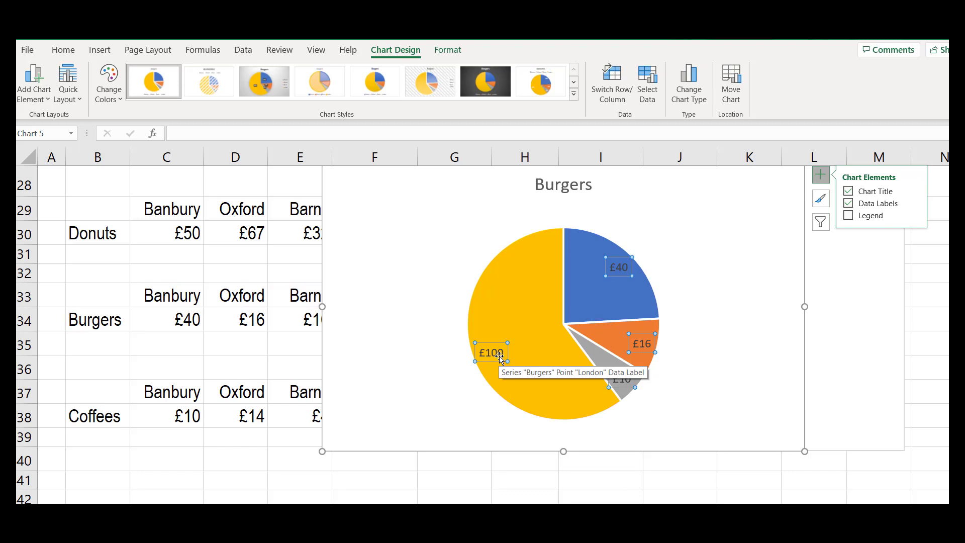
{"action": "right_click", "coordinate": [500, 358]}
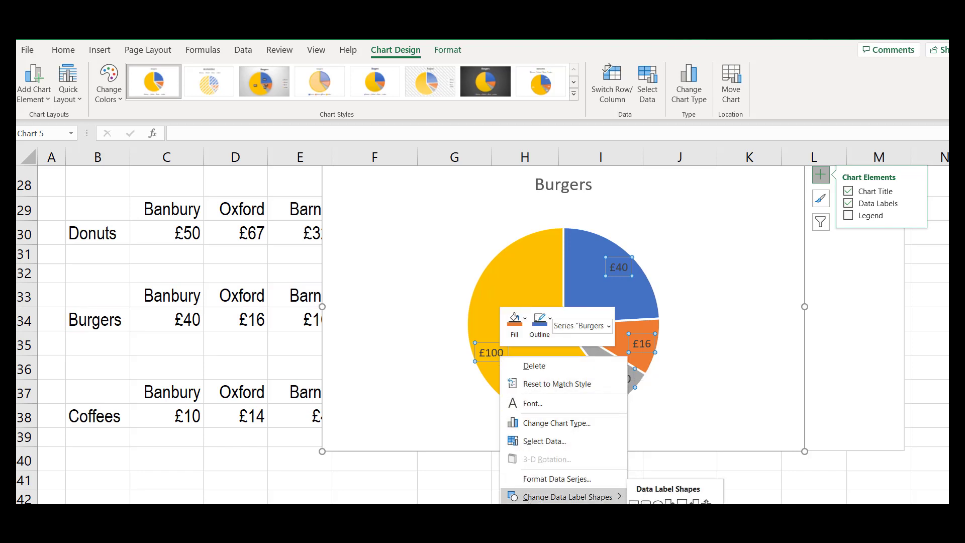
{"action": "left_click", "coordinate": [533, 514]}
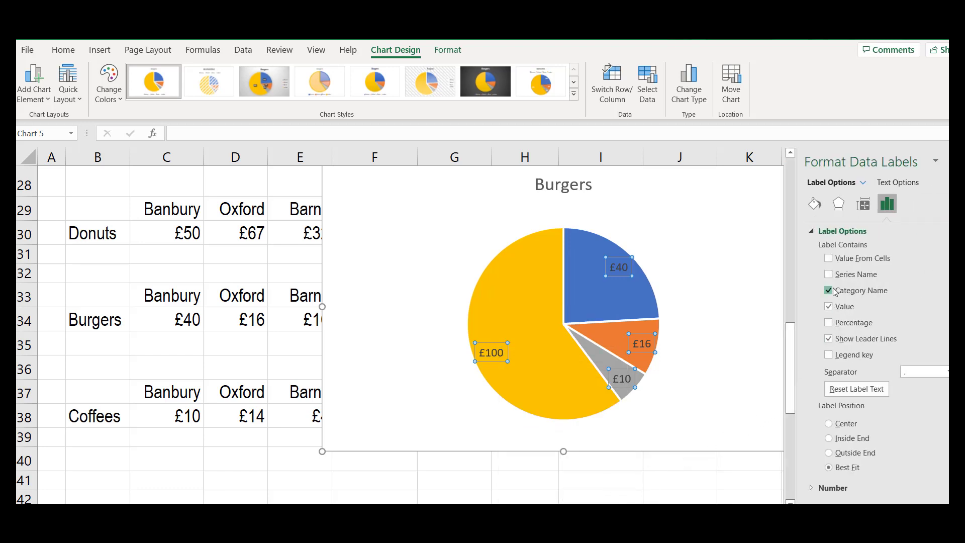
{"action": "left_click", "coordinate": [829, 324]}
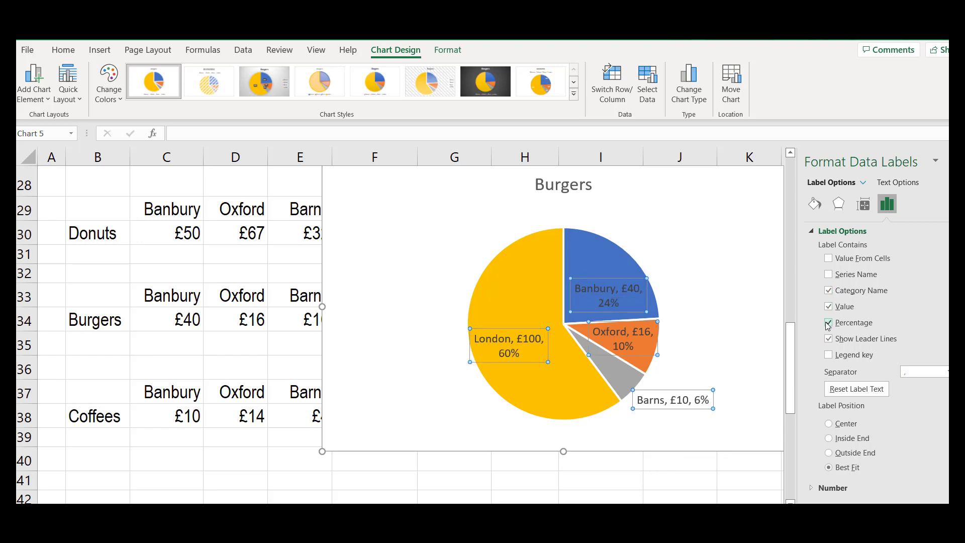
{"action": "left_click", "coordinate": [779, 356]}
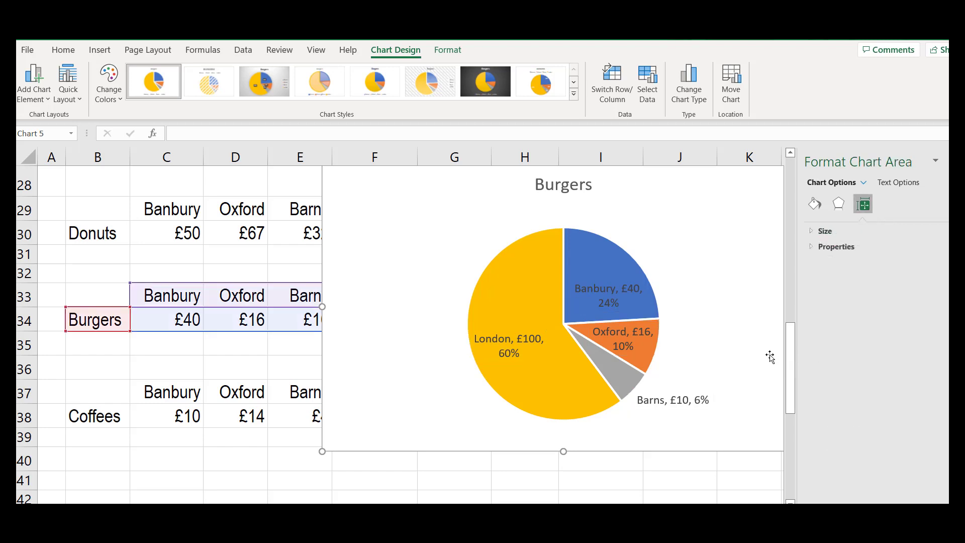
Pull only the Banbury slice out of the Burgers pie by about 35% and give it a gradient fill
{"action": "left_click", "coordinate": [623, 279]}
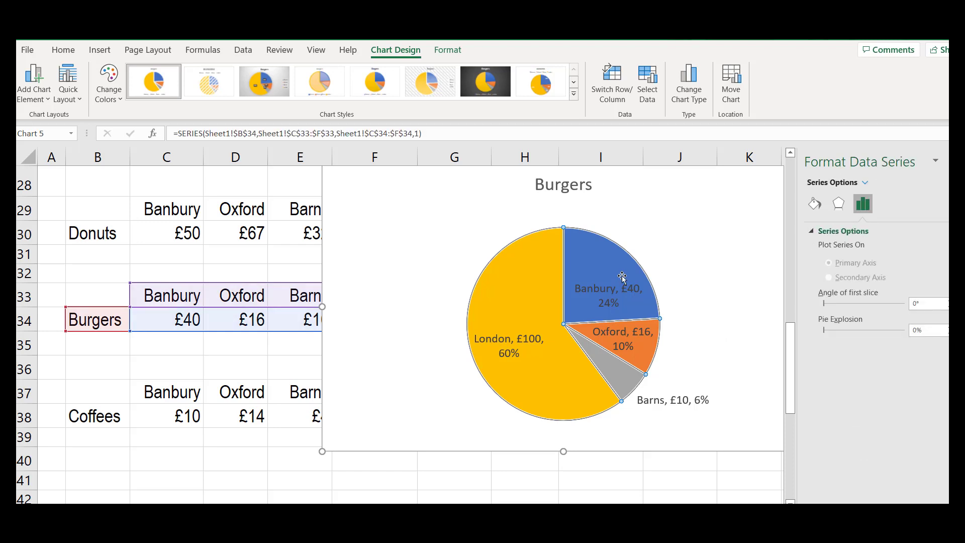
{"action": "left_click", "coordinate": [622, 276]}
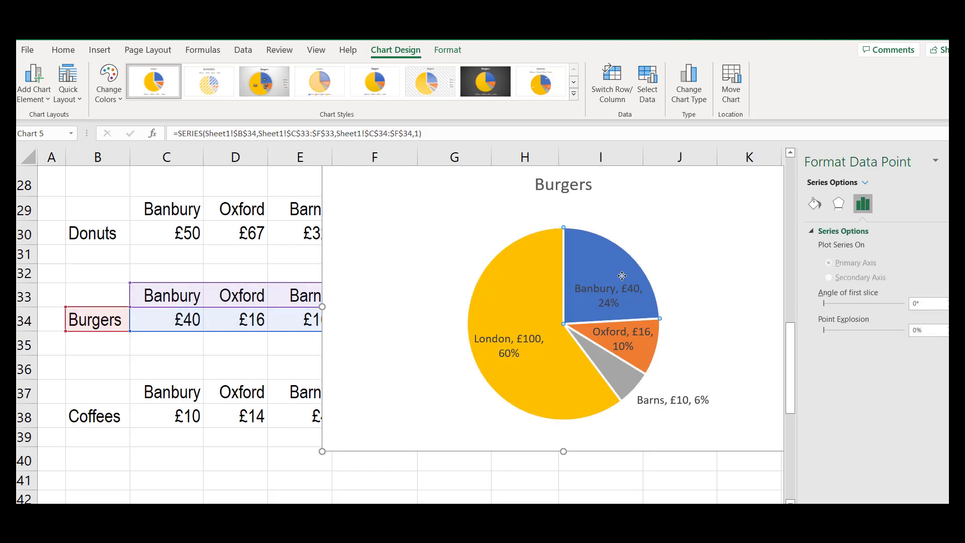
{"action": "left_click_drag", "start_coordinate": [622, 276], "coordinate": [649, 253]}
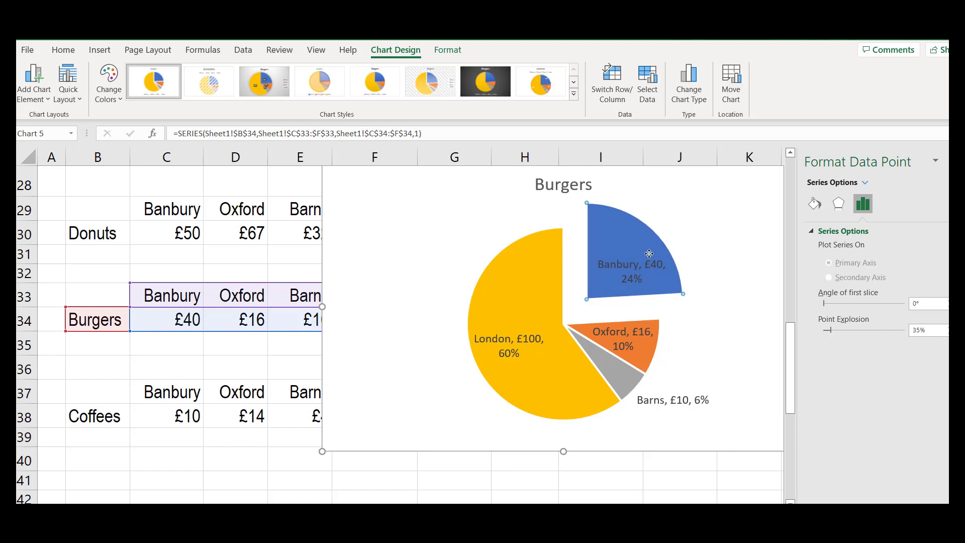
{"action": "left_click", "coordinate": [815, 205]}
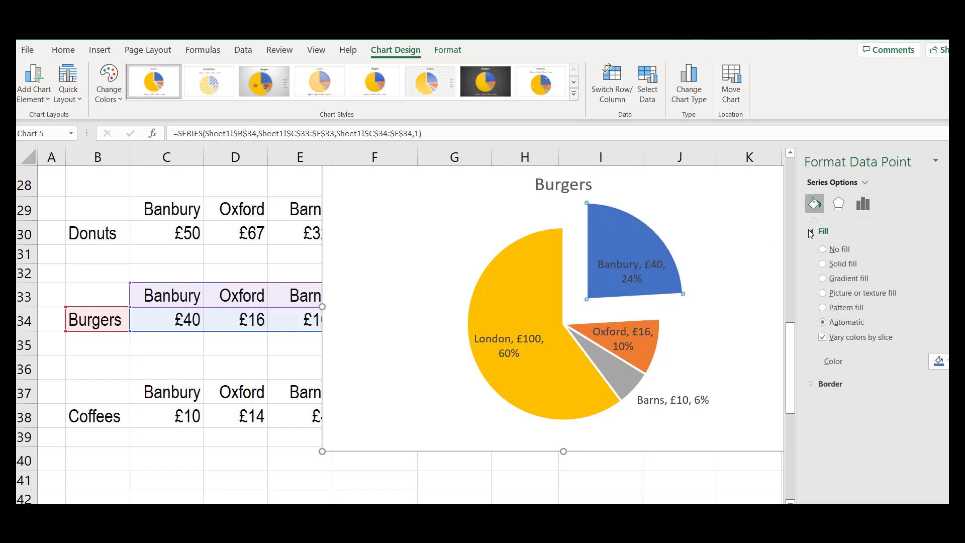
{"action": "left_click", "coordinate": [822, 280]}
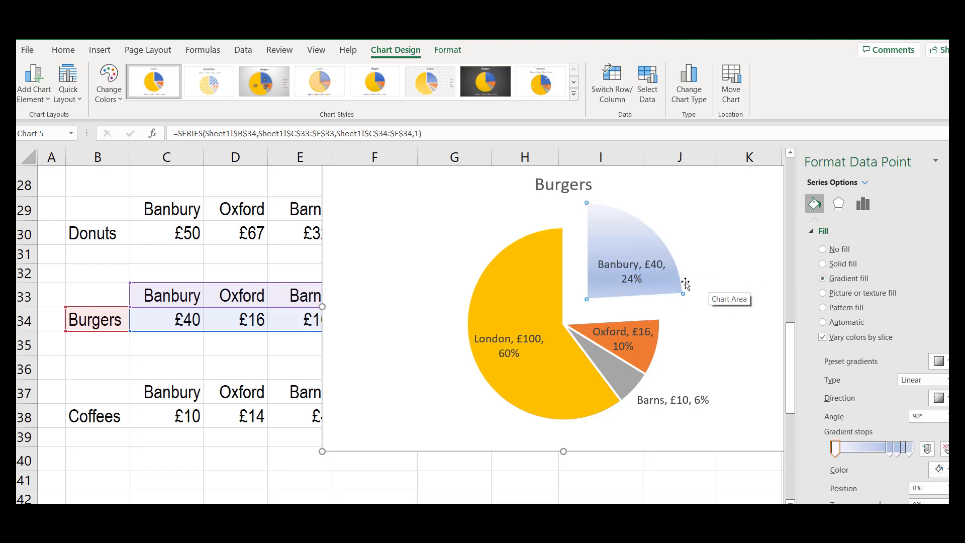
Rejoin the Banbury slice with the Burgers pie and move the chart clear of the data in columns B to F
{"action": "left_click_drag", "start_coordinate": [671, 281], "coordinate": [646, 303]}
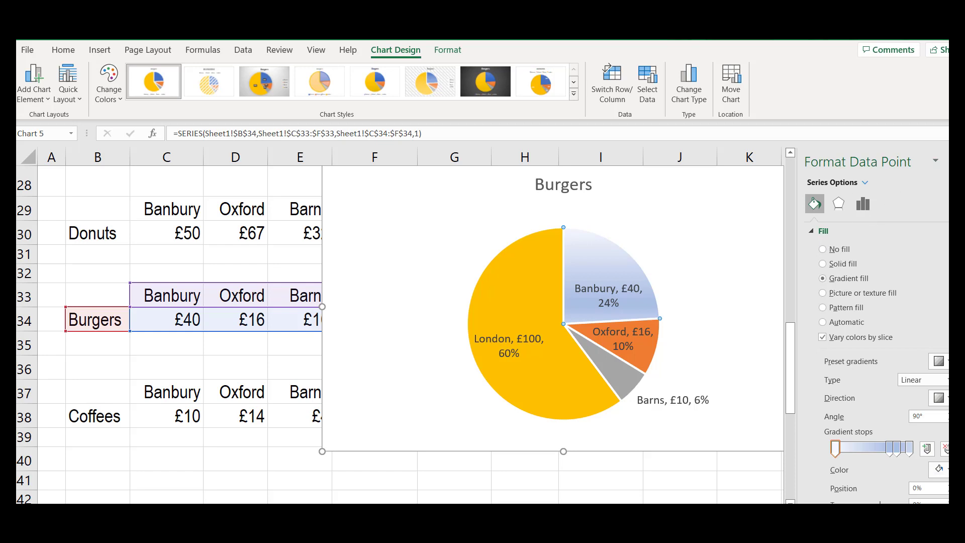
{"action": "left_click", "coordinate": [954, 160]}
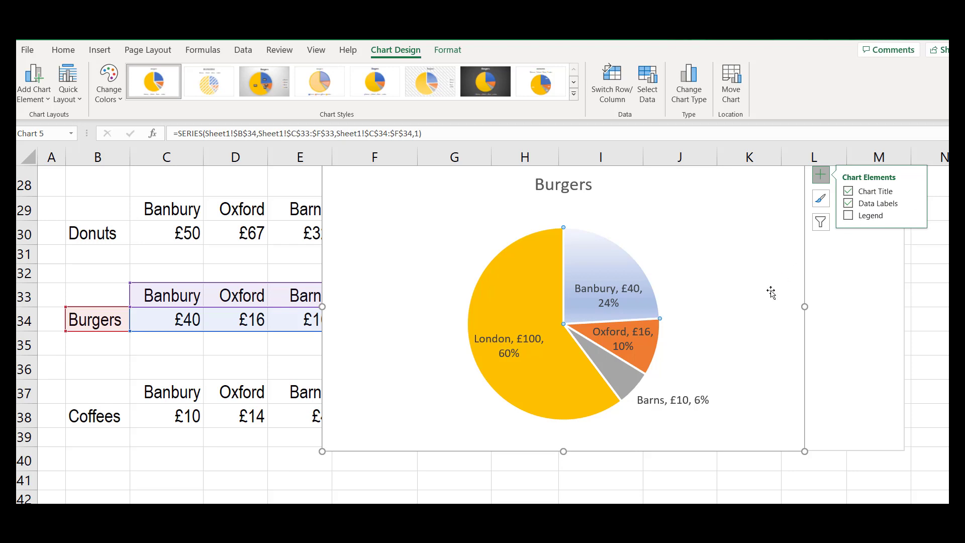
{"action": "left_click", "coordinate": [709, 329]}
{"action": "left_click_drag", "start_coordinate": [709, 329], "coordinate": [810, 319]}
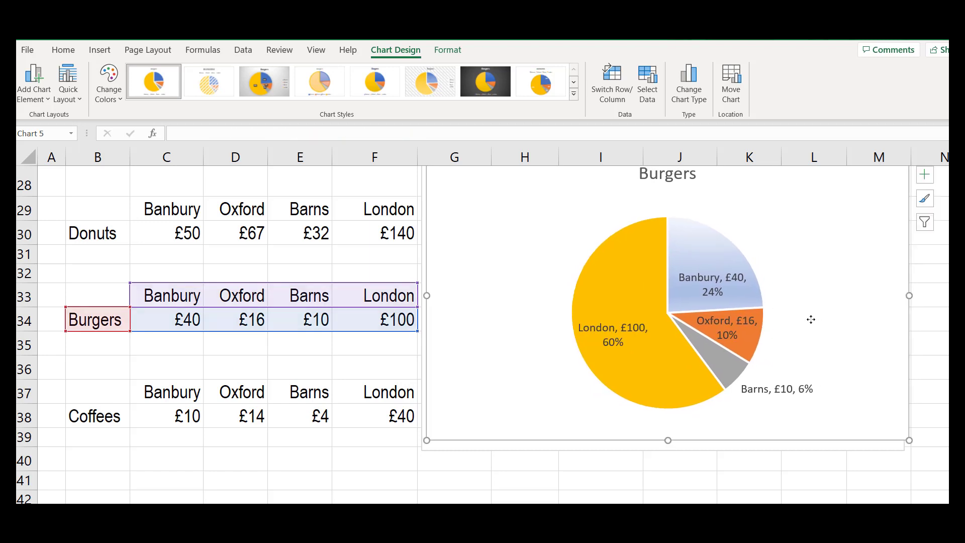